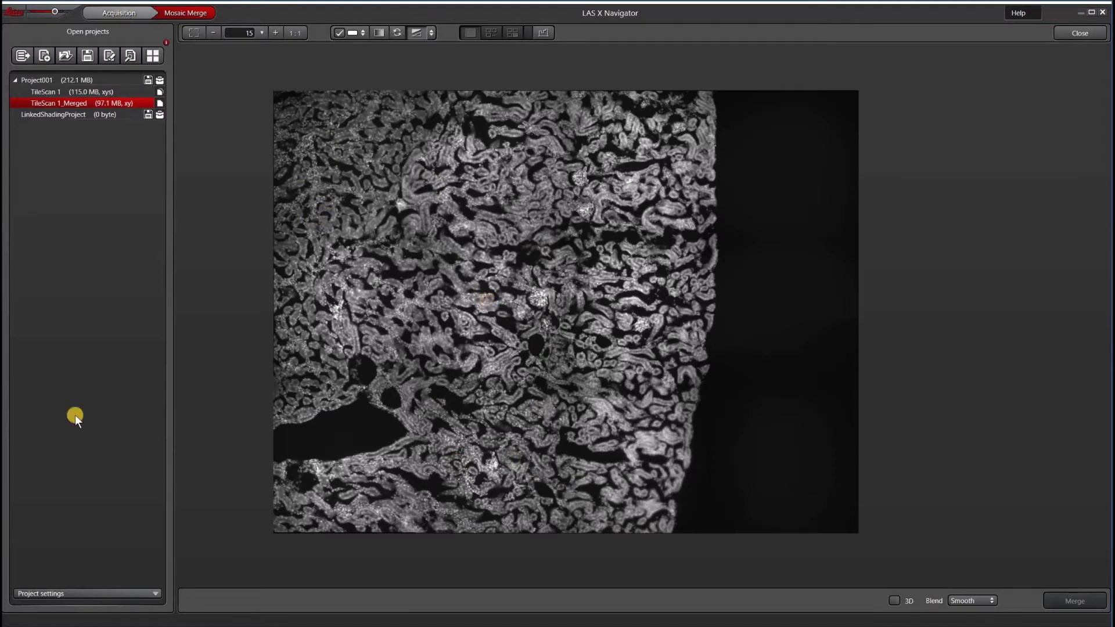
Back in acquisition, turn off Linked Shading correction for acquired images and open its Wizard
left_click(116, 12)
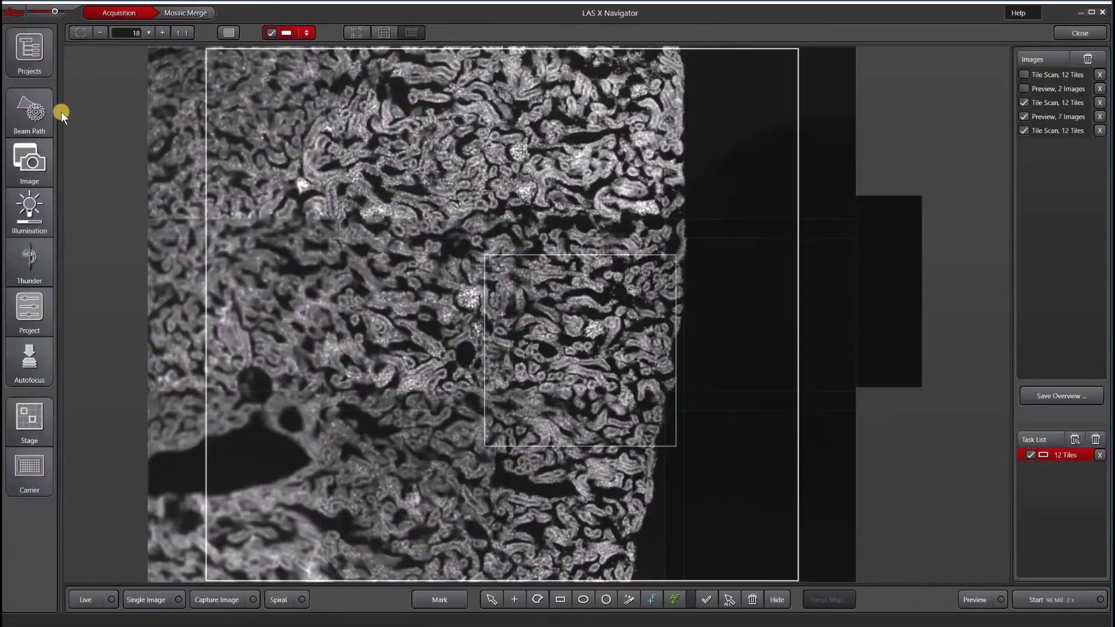
left_click(39, 162)
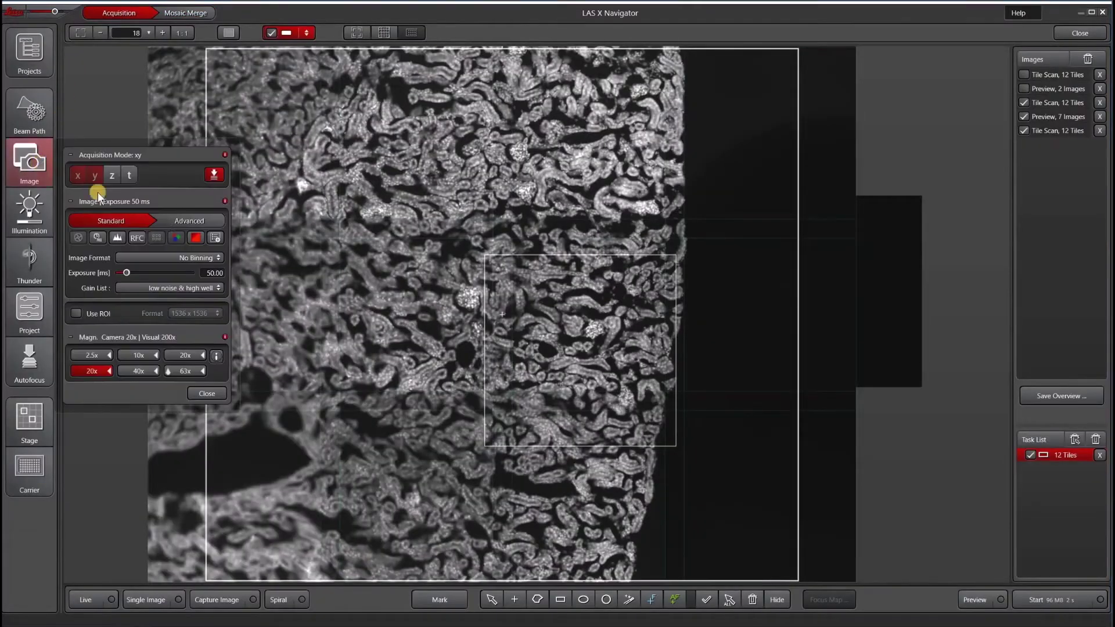
left_click(194, 238)
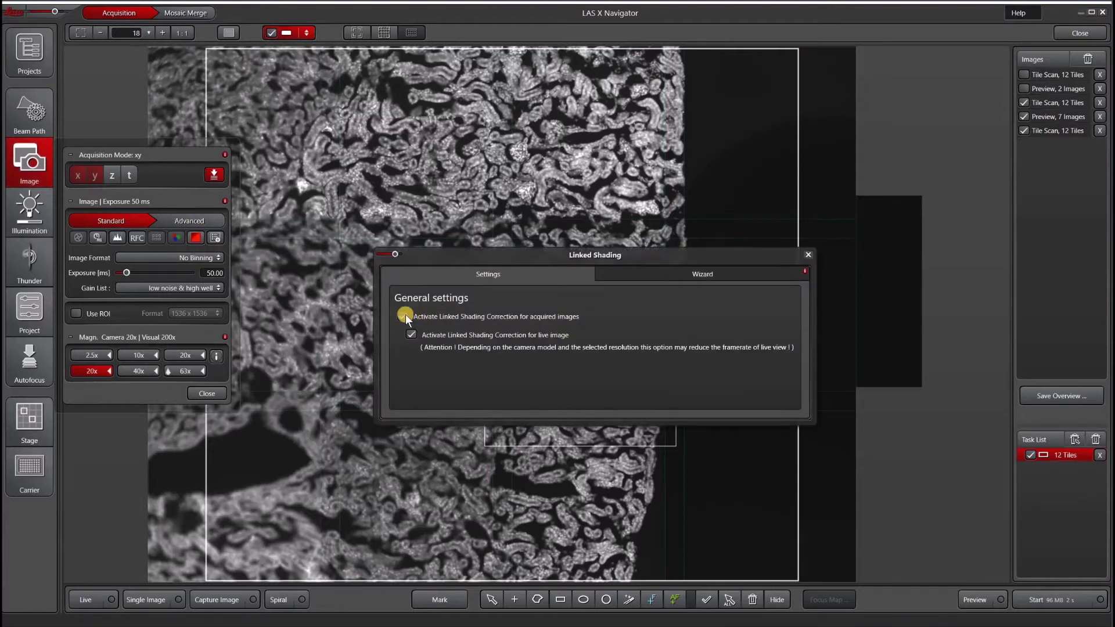
left_click(404, 315)
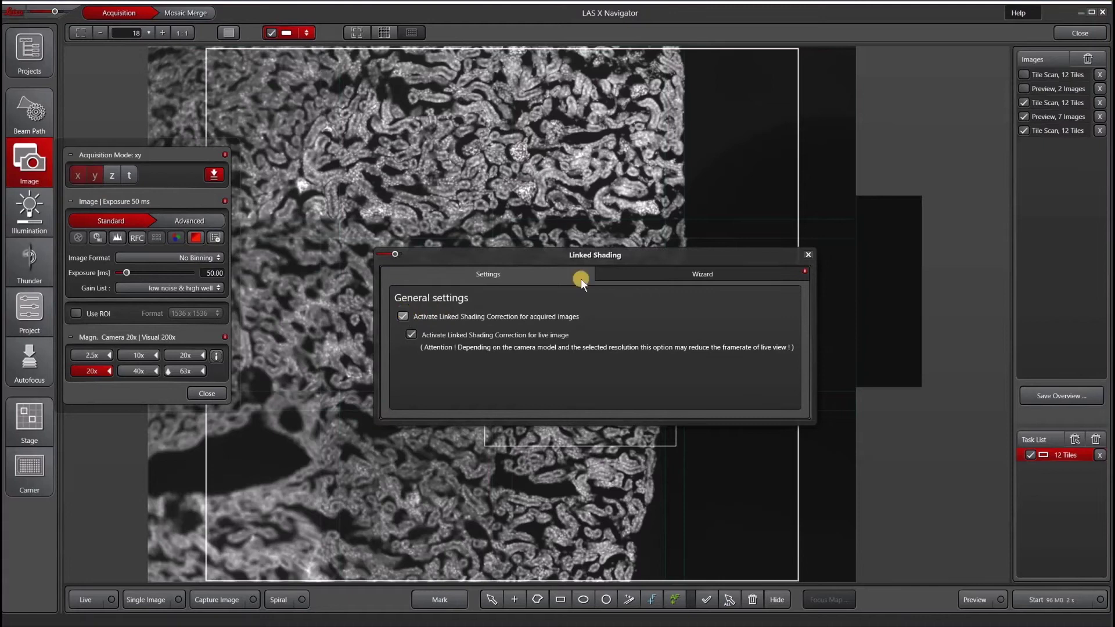
left_click(639, 272)
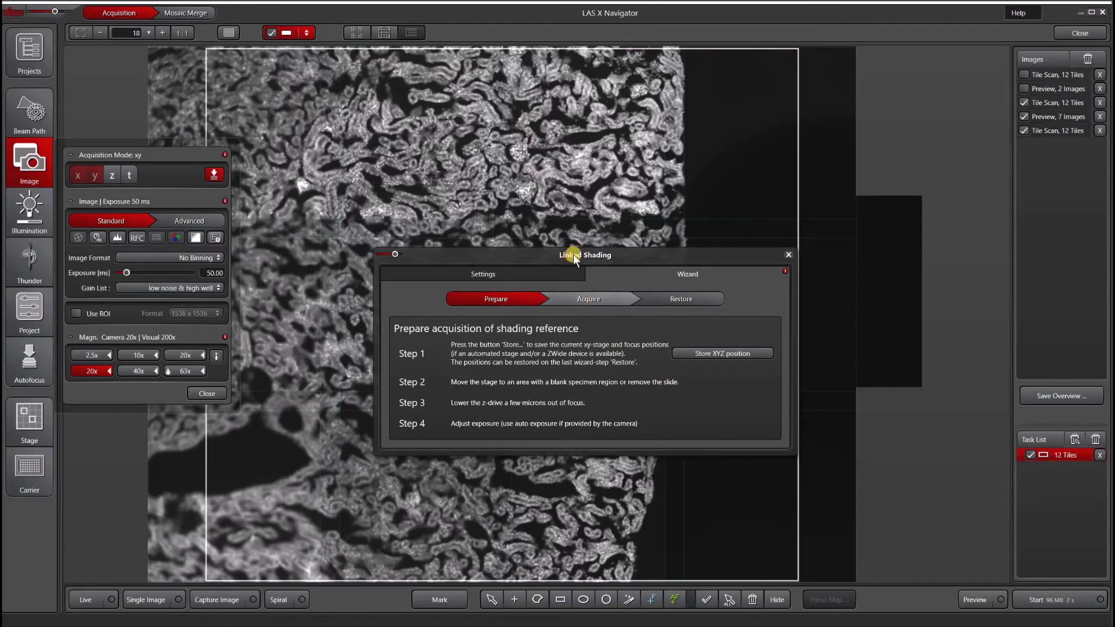
Advance the shading wizard to Acquire and move the Linked Shading window to the lower left
left_click(605, 303)
mouse_move(574, 254)
left_mouse_down()
mouse_move(312, 368)
mouse_move(226, 387)
mouse_move(233, 379)
left_mouse_up()
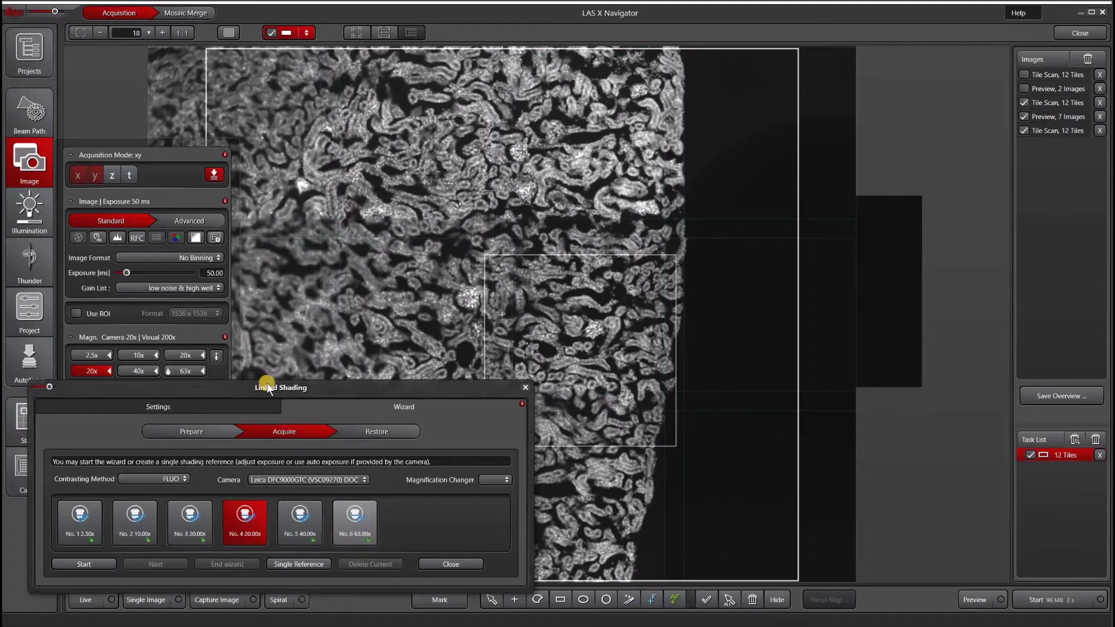
left_click_drag(267, 386, 254, 393)
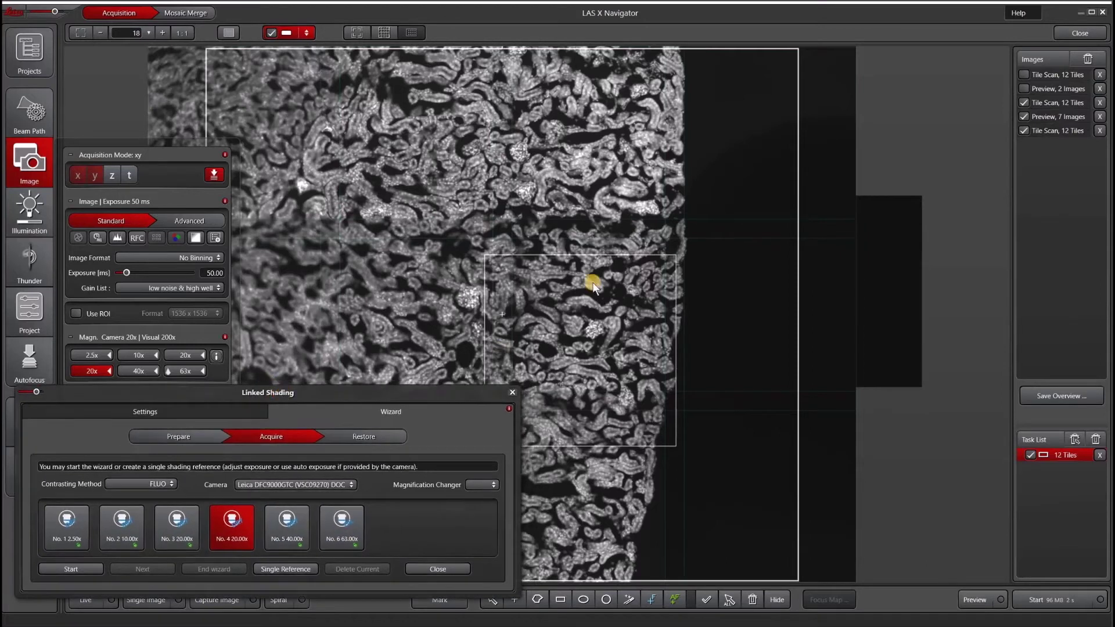
Go to the empty field right of the tissue and view it live with its histogram
double_click(841, 302)
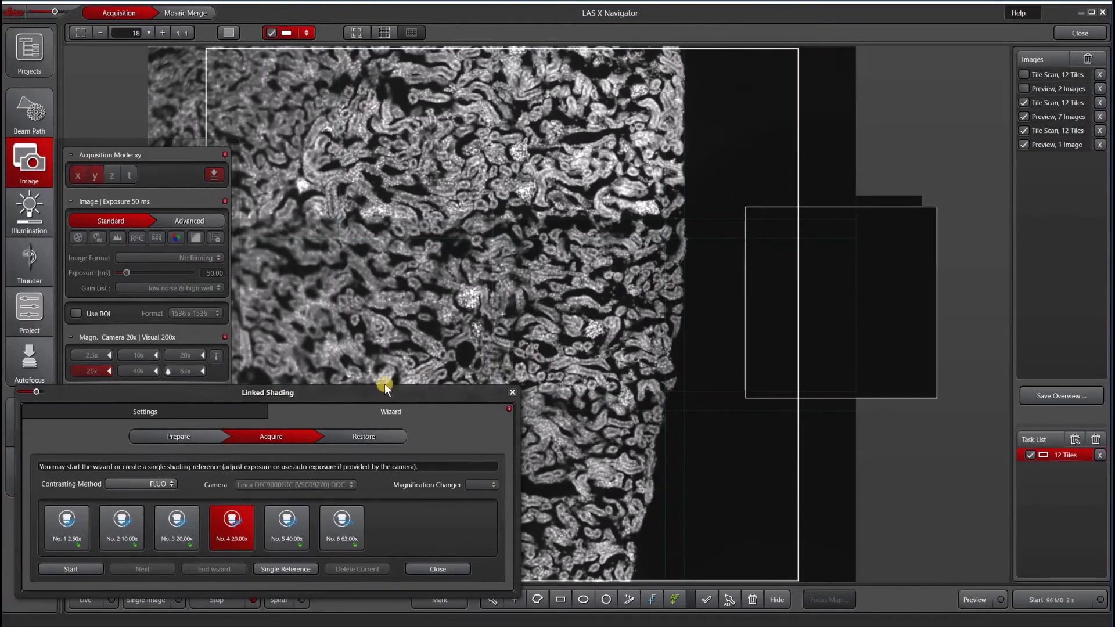
left_click(79, 603)
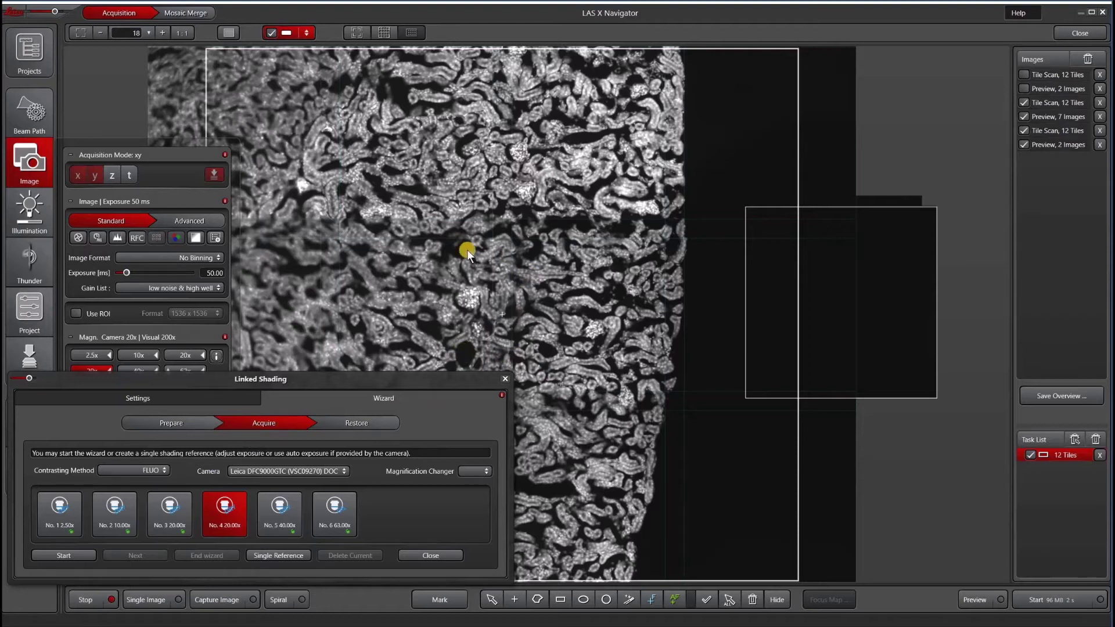
left_click(306, 32)
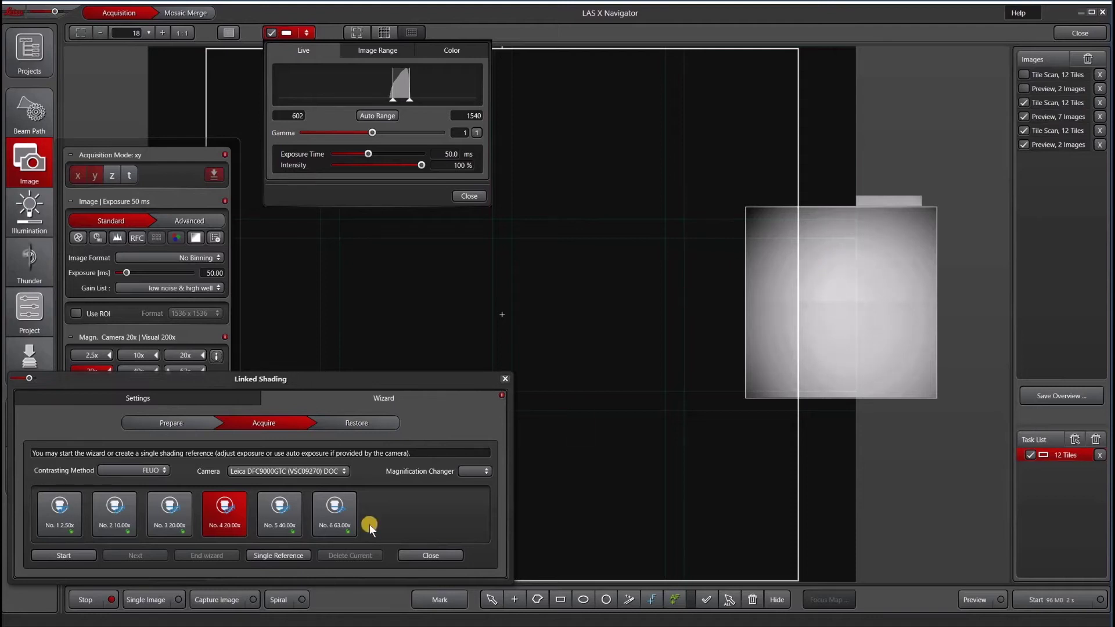
Acquire a single shading reference for the 20.00x objective from the blank field
left_click(282, 554)
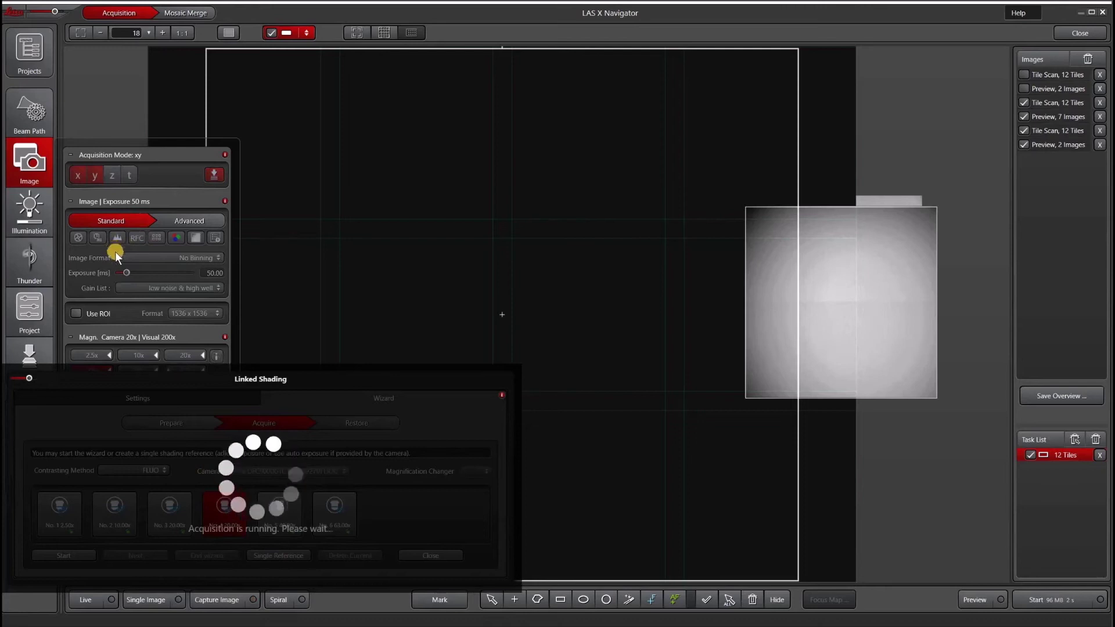
scroll(184, 256, "down", 1)
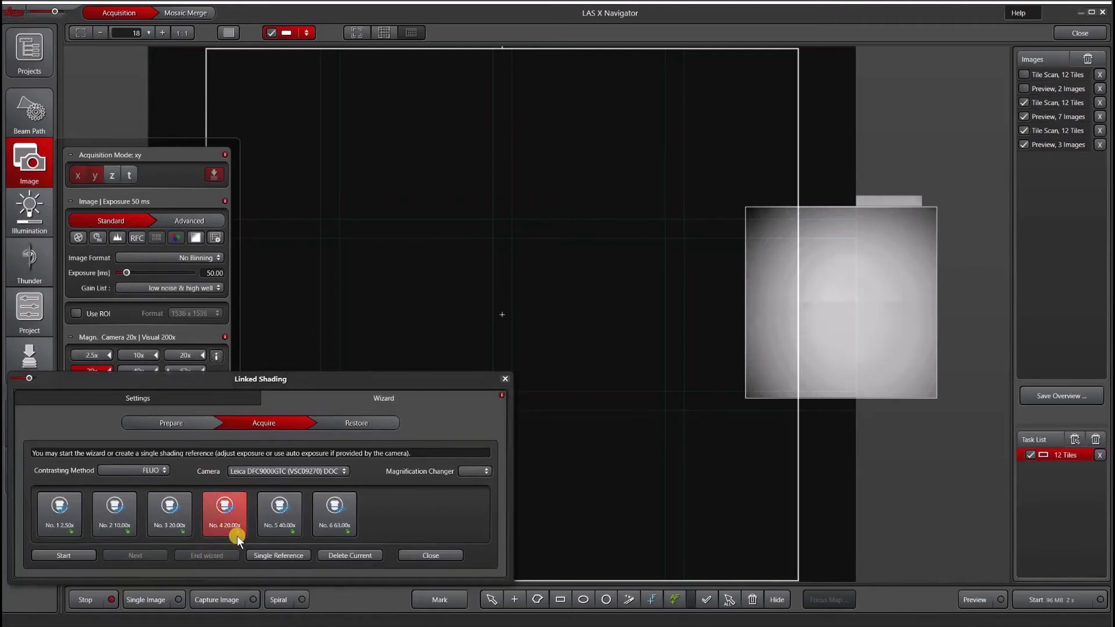
Enable shading correction for acquired and live images, toggling the live one off and on to compare
left_click(164, 400)
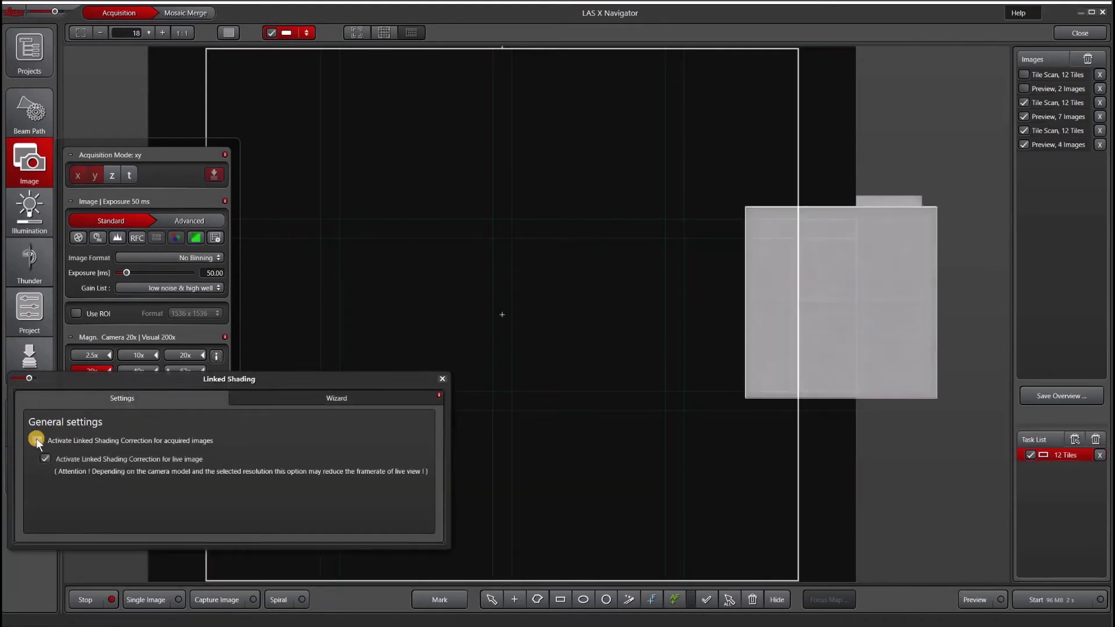
left_click(46, 458)
left_click(43, 460)
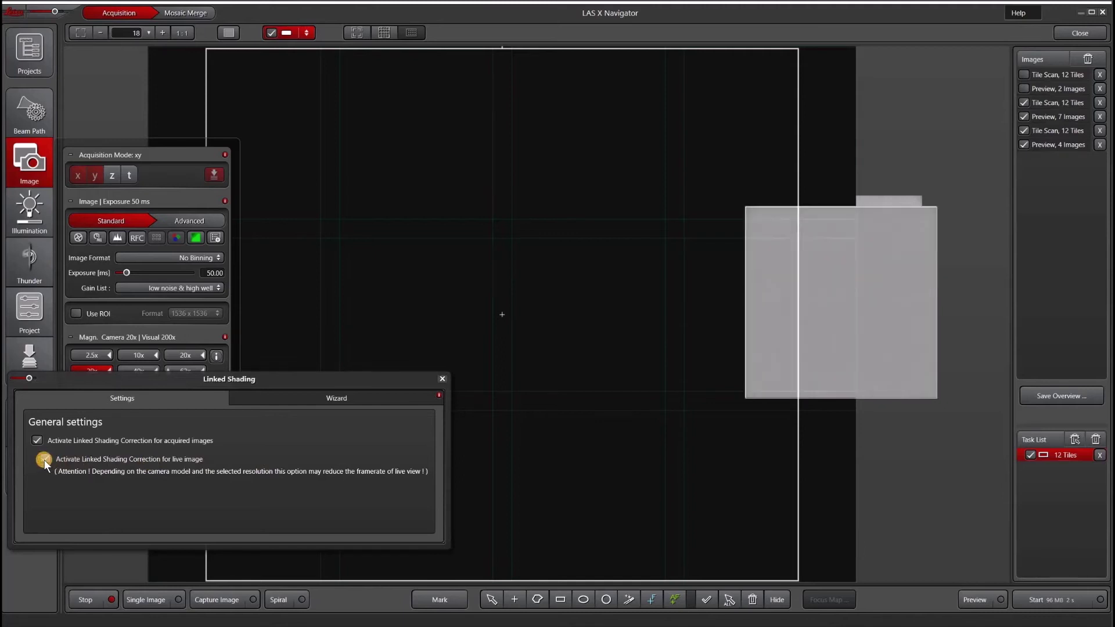
left_click(43, 459)
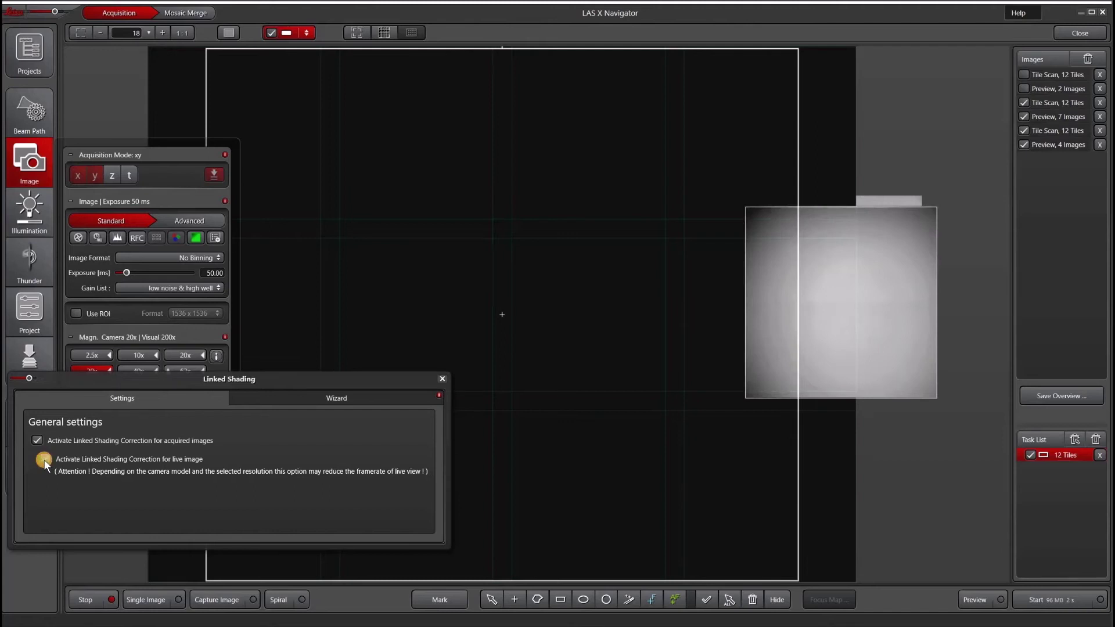
left_click(111, 458)
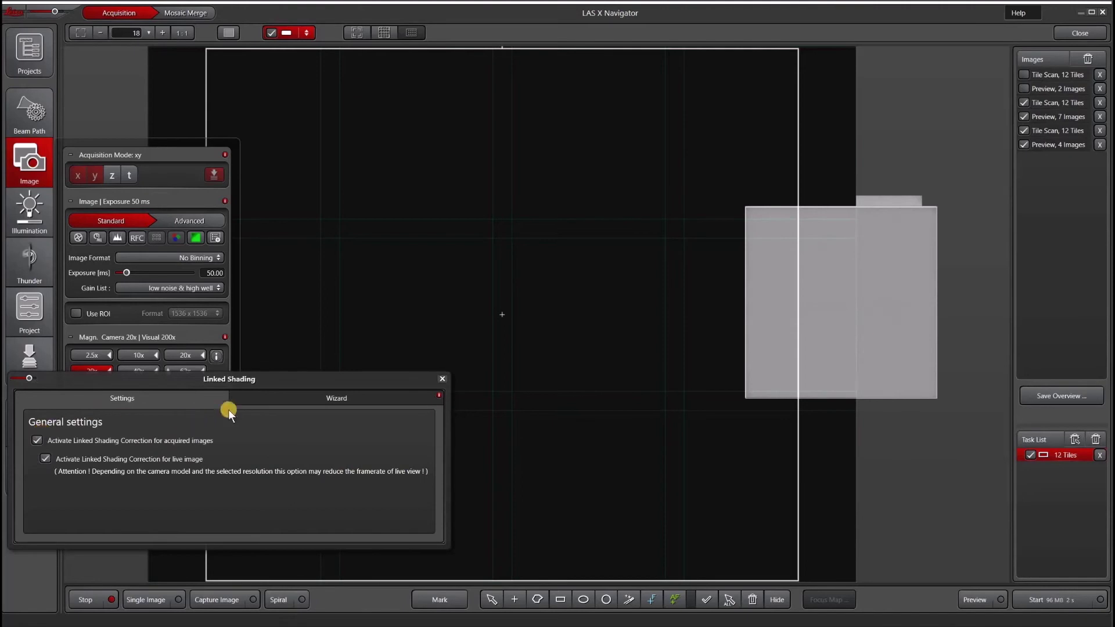
Revisit the wizard's Acquire step, then enable correction for acquired images and close Linked Shading
left_click(274, 397)
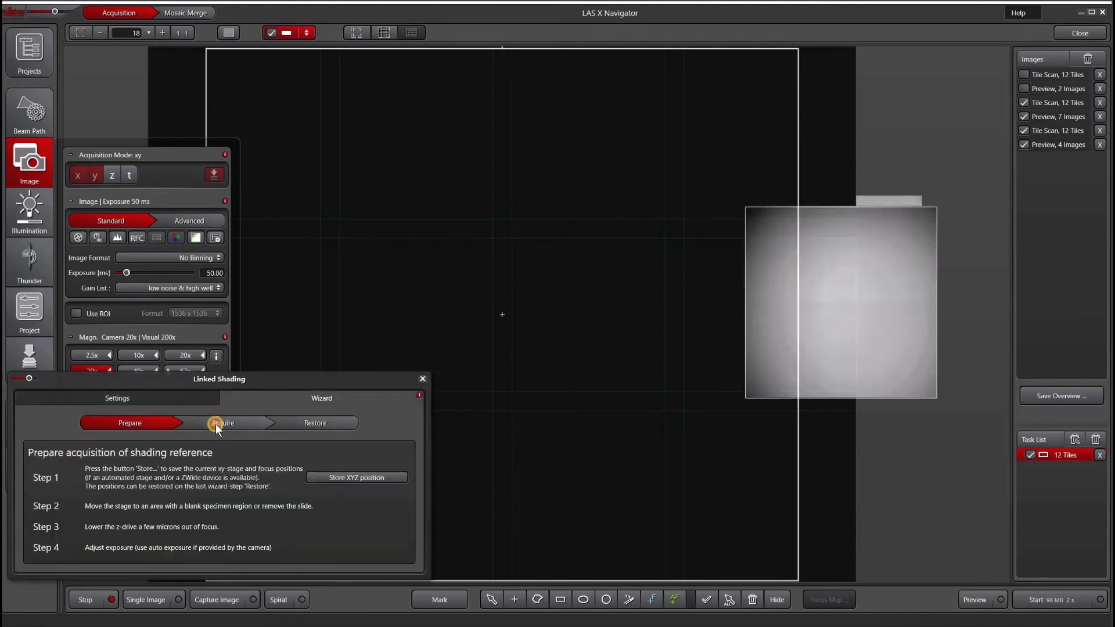
left_click(215, 424)
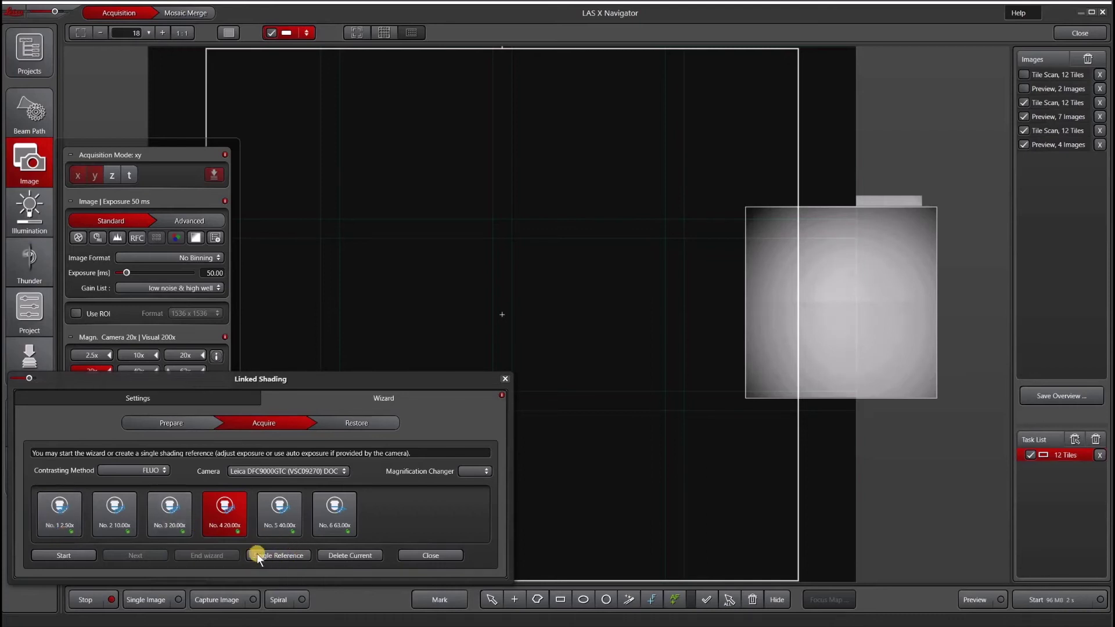
left_click(144, 398)
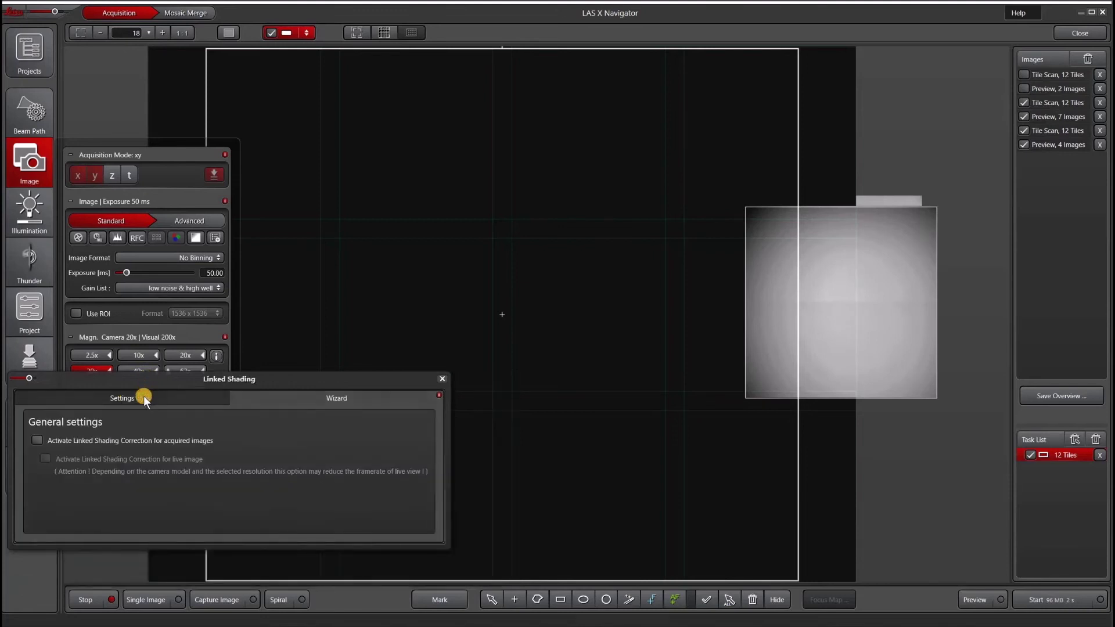
left_click(36, 440)
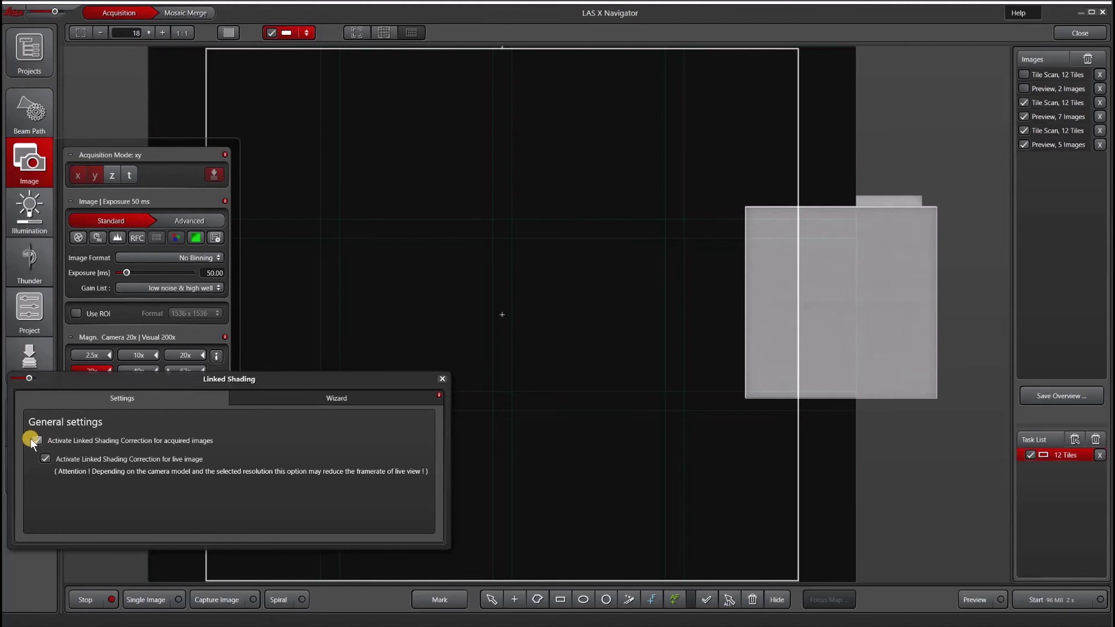
left_click(441, 377)
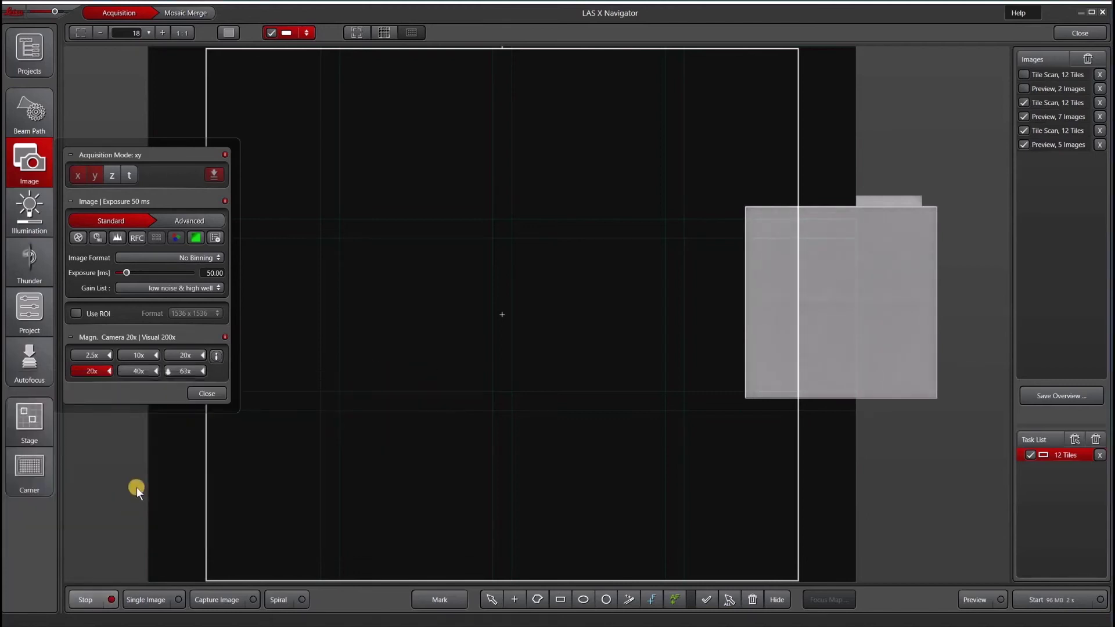
Close the Image panel and capture a zoomed-in preview tile at the left of the scan area
left_click(200, 395)
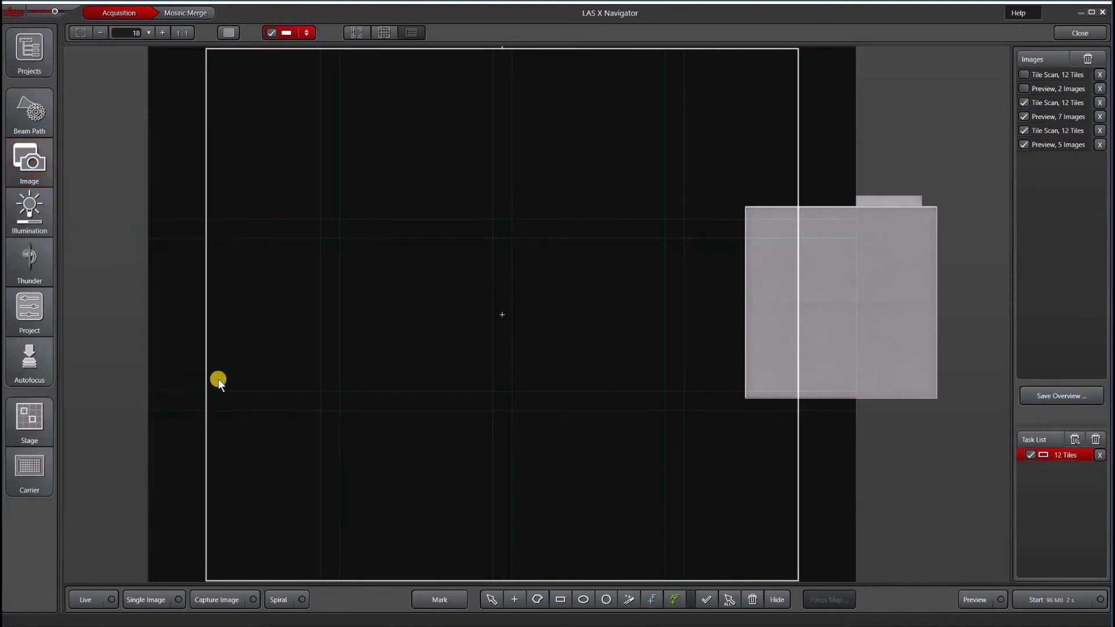
double_click(248, 301)
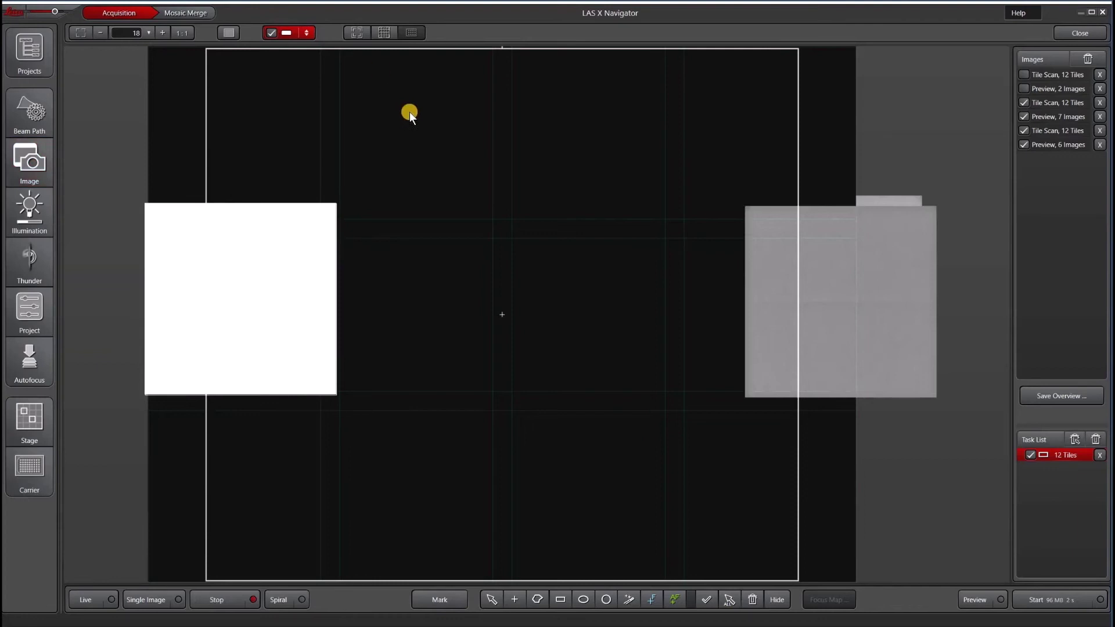
left_click(356, 36)
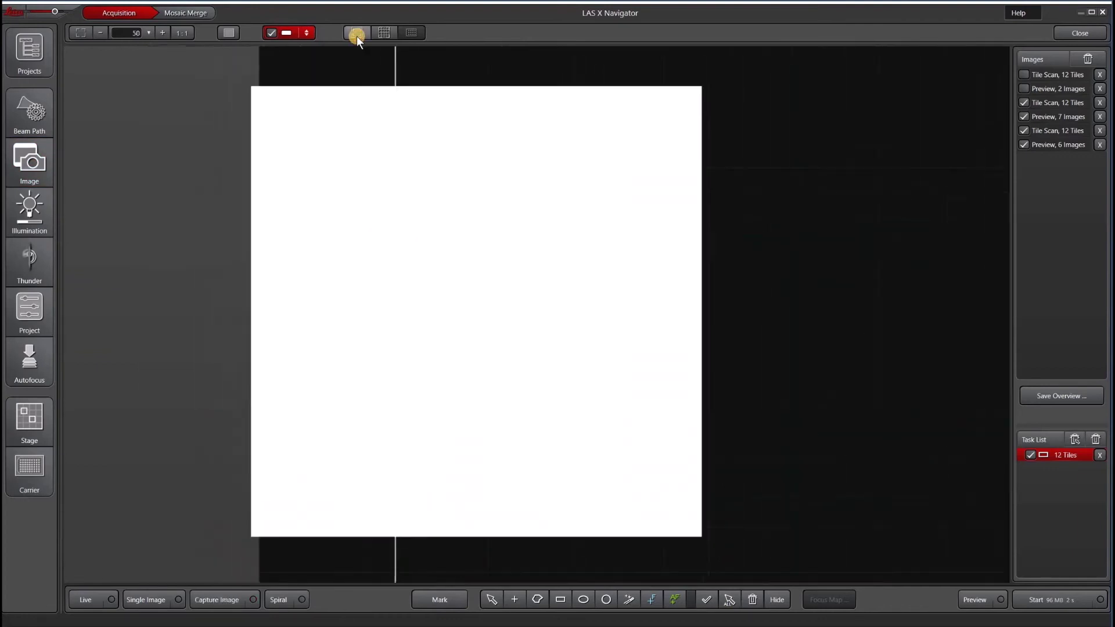
View it live with Auto Range and a raised display maximum, then stop live and fit the scan area
left_click(83, 600)
left_click(371, 115)
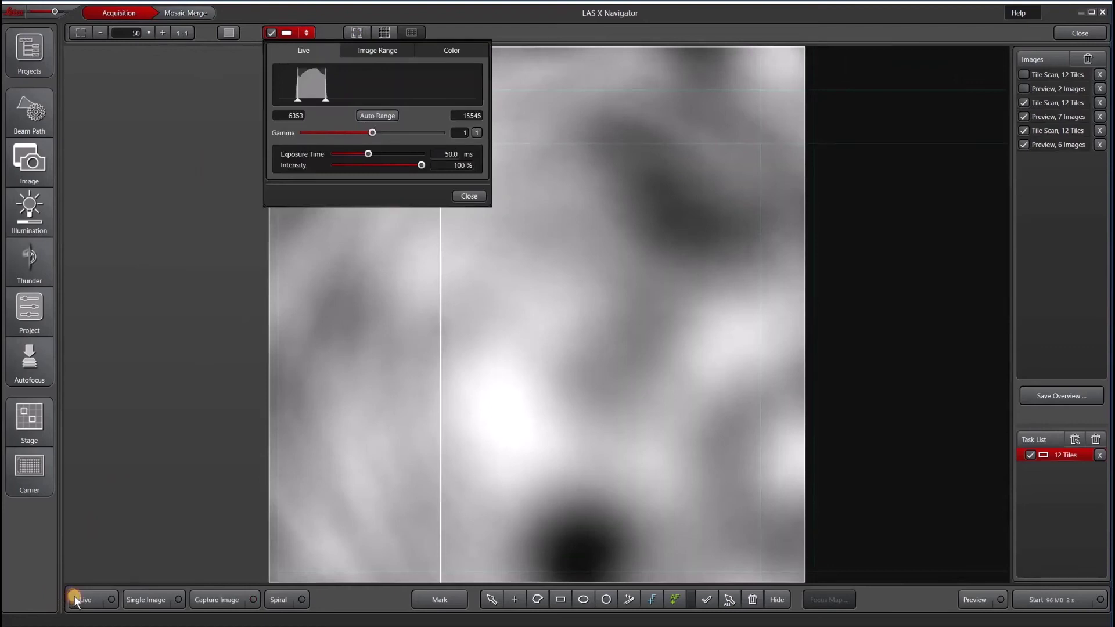
left_click(74, 597)
left_click(69, 584)
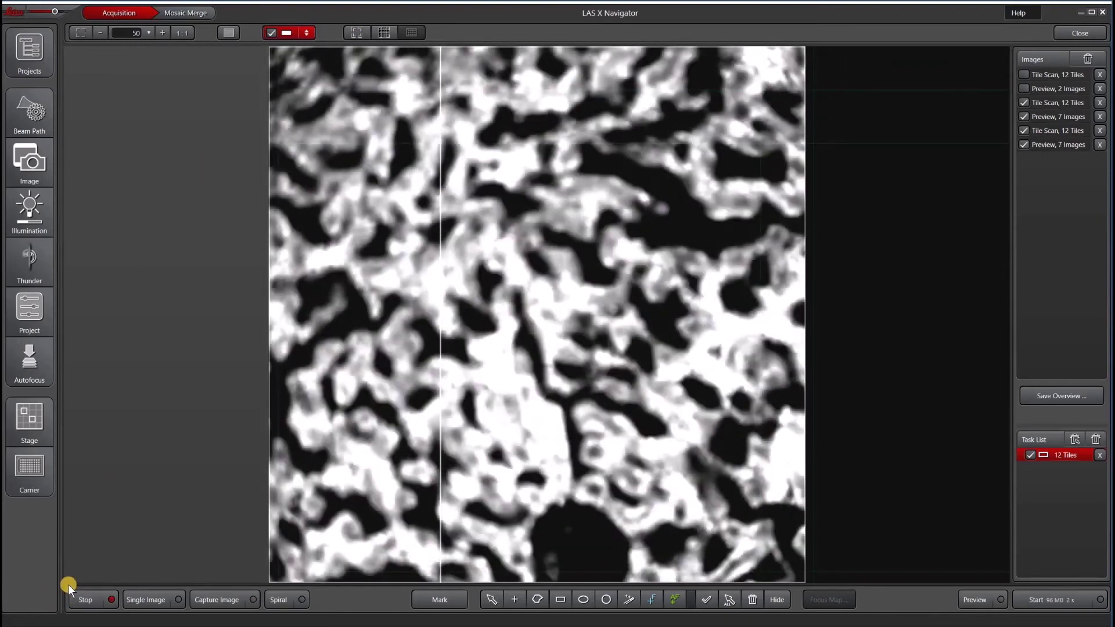
left_click(309, 34)
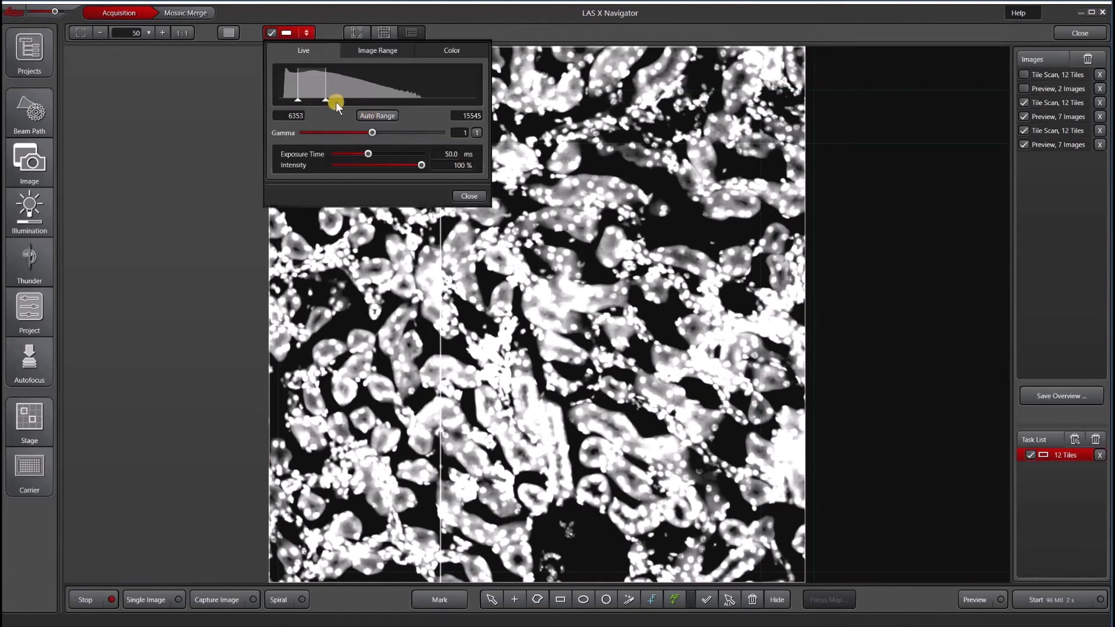
left_click_drag(328, 109, 397, 103)
left_click(81, 599)
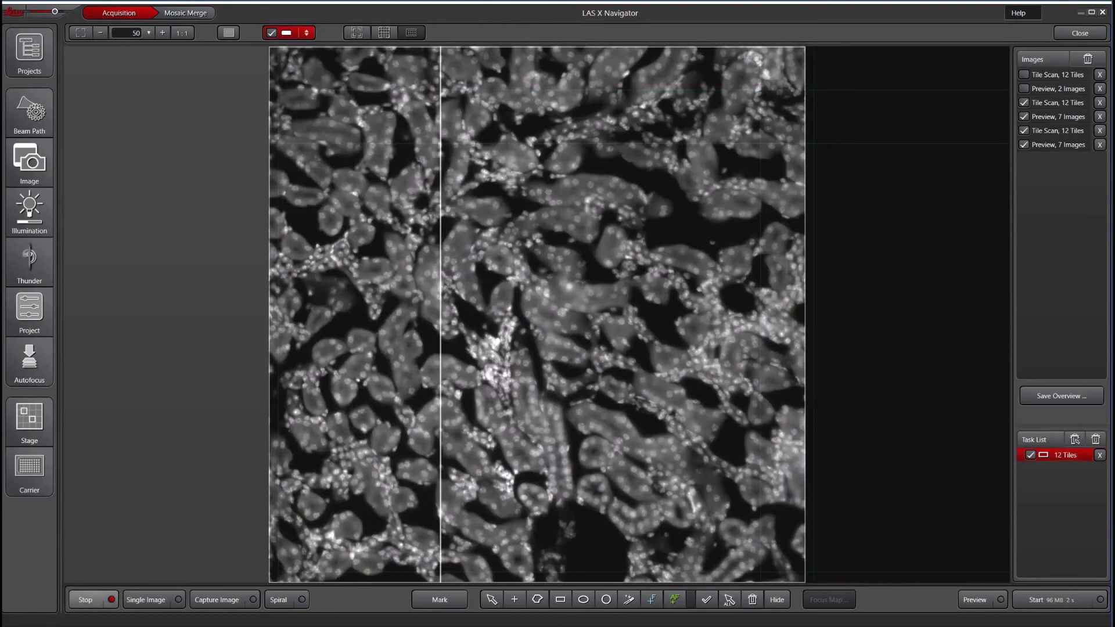
left_click(380, 31)
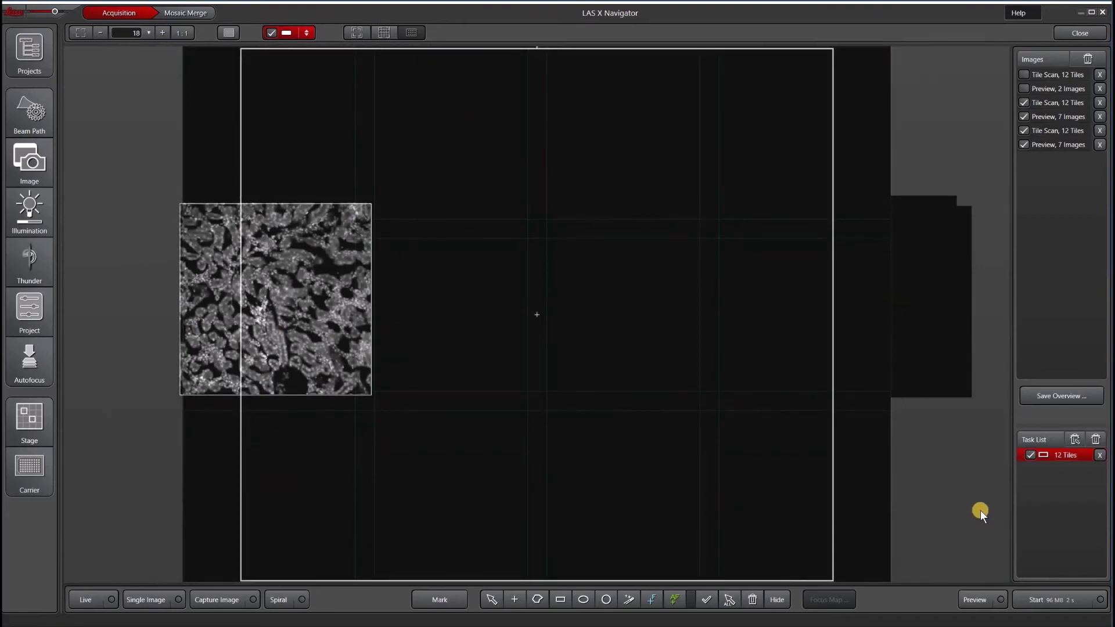
Run the 12 Tiles scan and show TileScan 1 in the Mosaic Merge view
left_click(1052, 592)
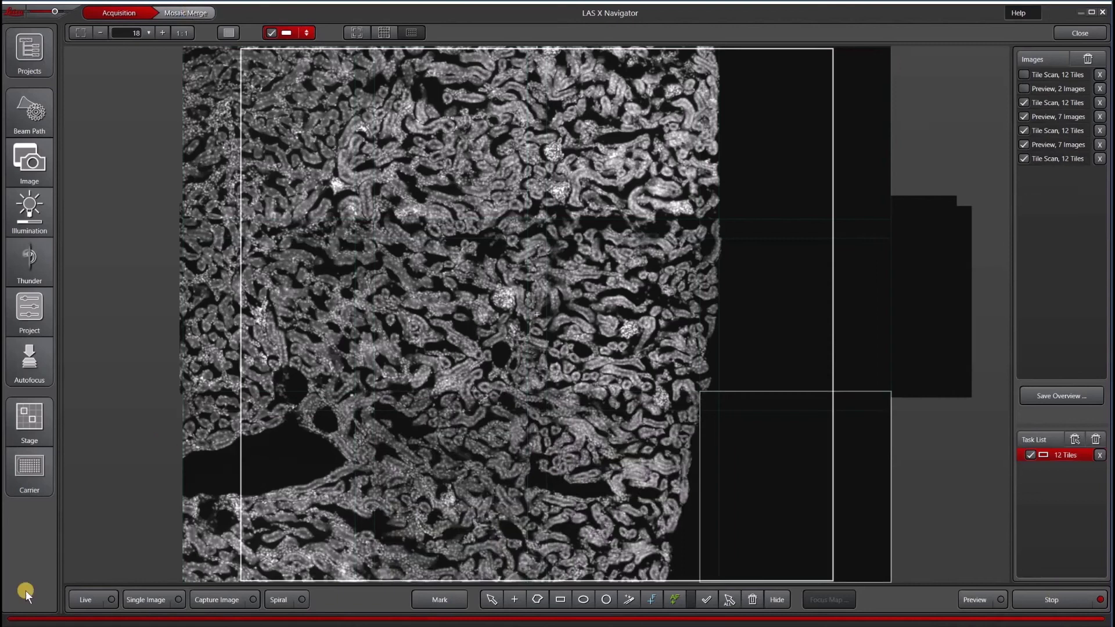
left_click(173, 12)
left_click(75, 92)
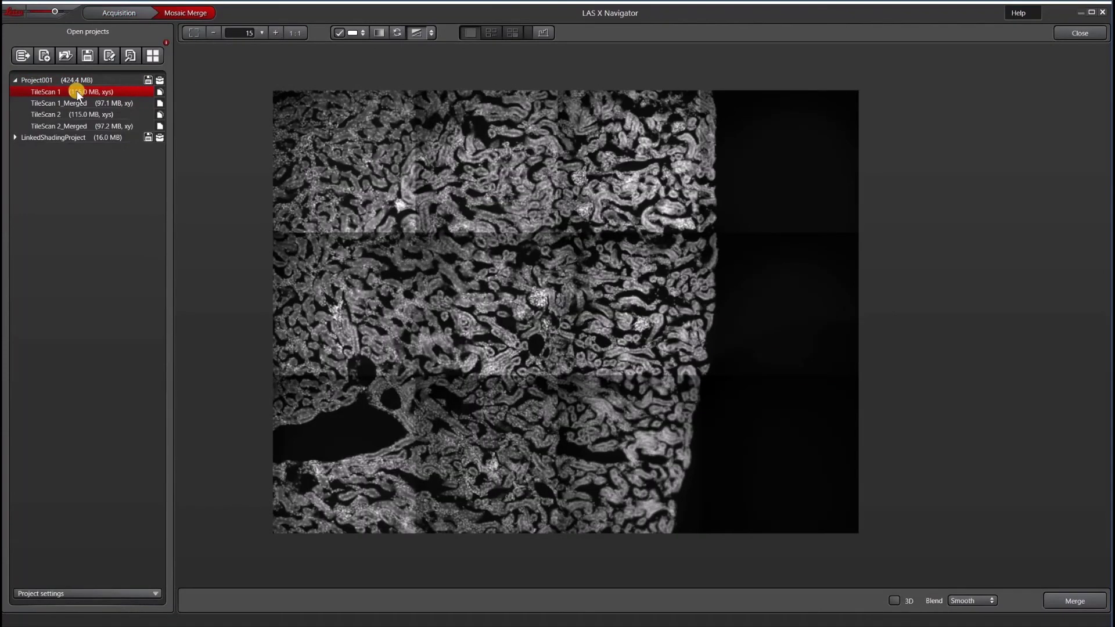
Compare TileScan 2 and TileScan 1_Merged, finishing on the seam-free TileScan 2_Merged mosaic
left_click(70, 114)
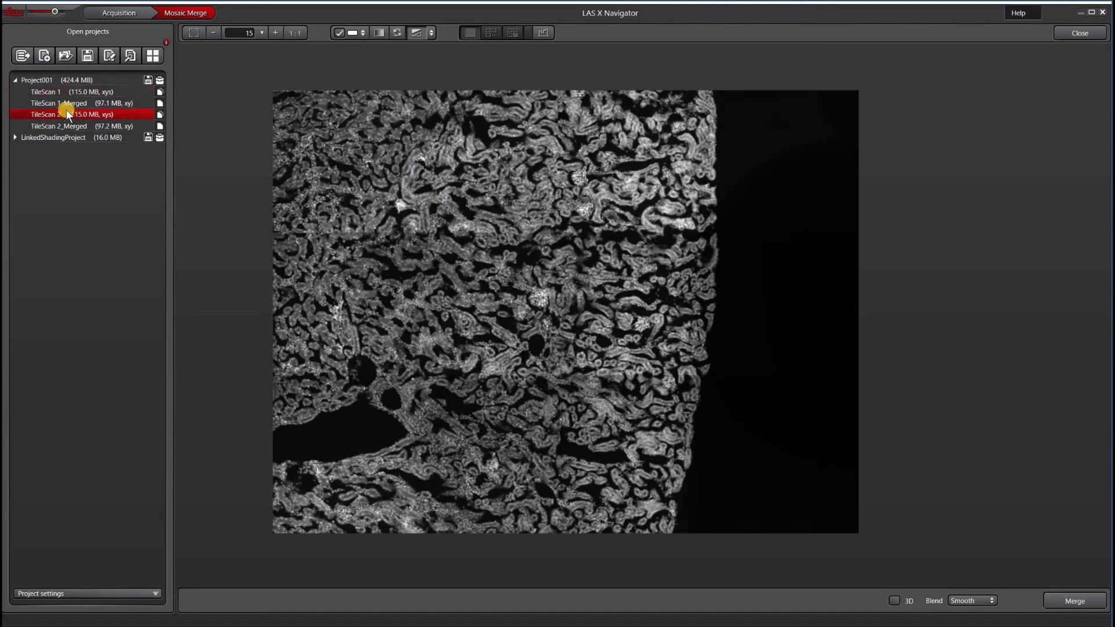
left_click(64, 102)
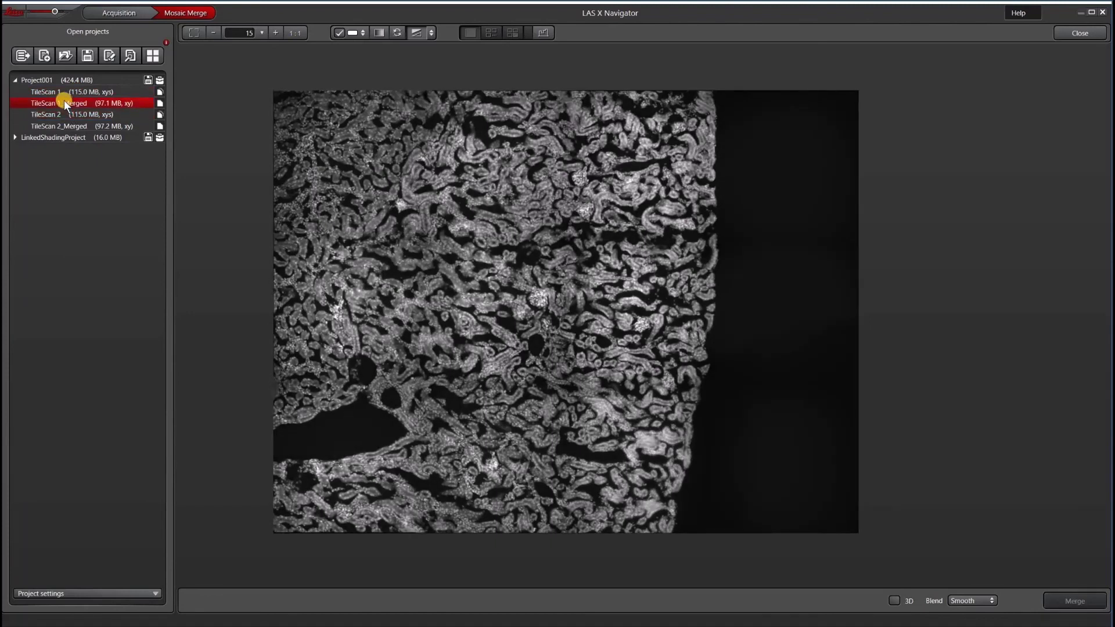
left_click(69, 125)
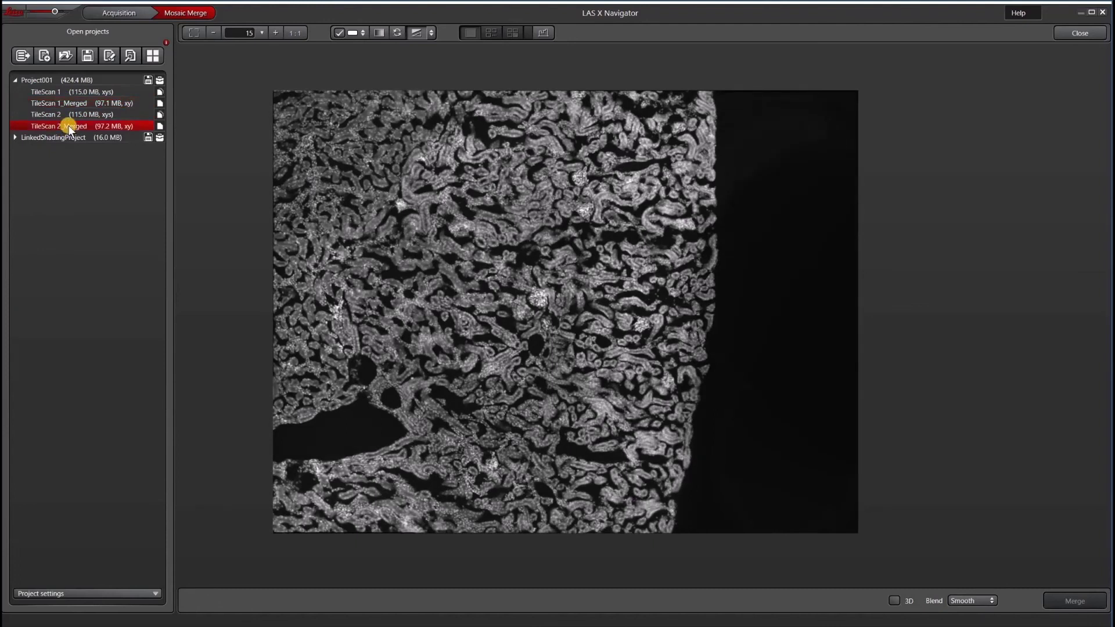